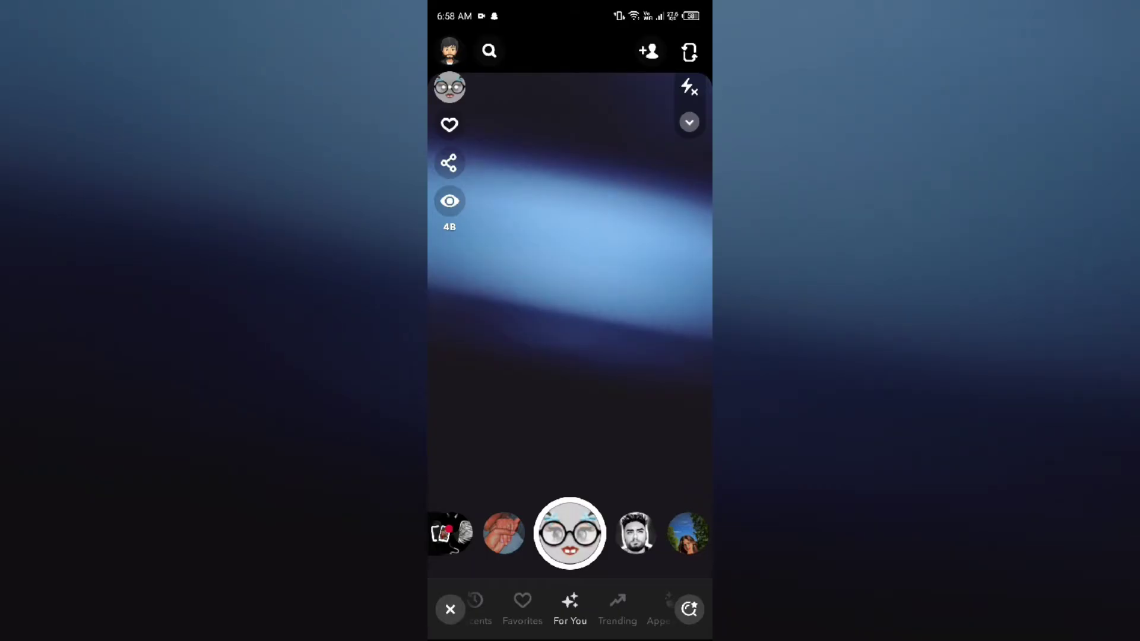
Close the lens carousel on the camera and switch to the Chat list.
click(450, 609)
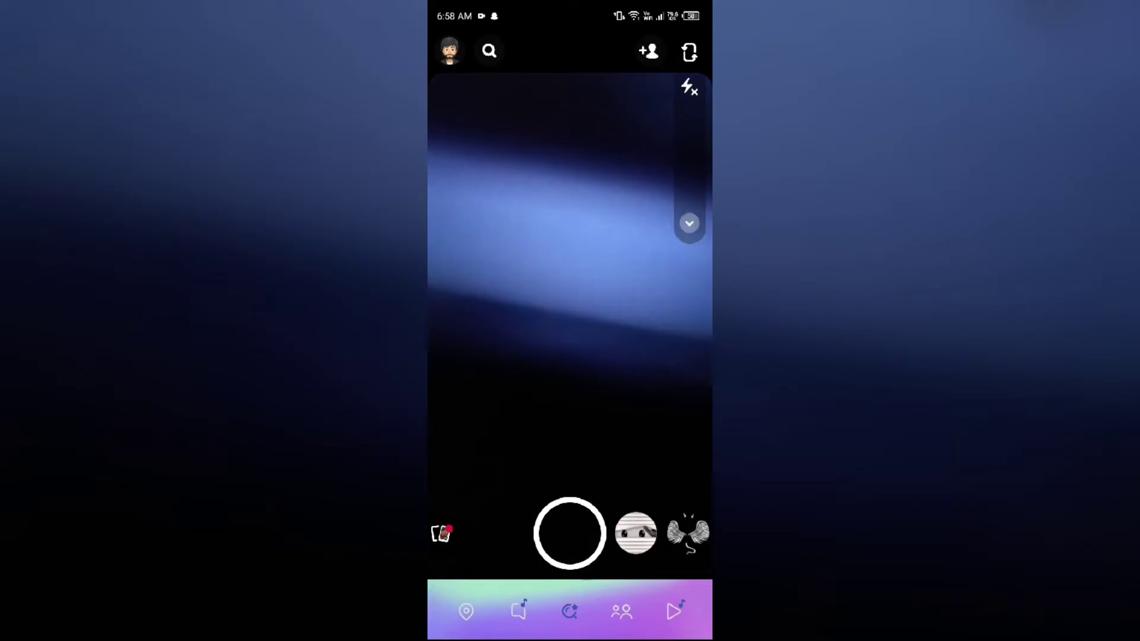
click(518, 611)
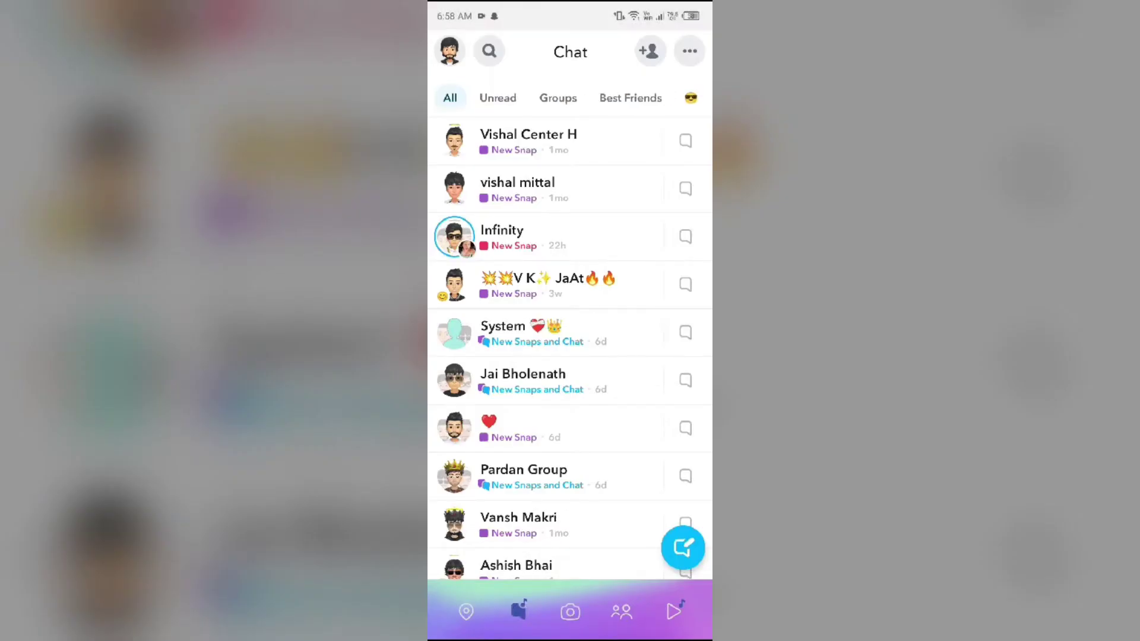
In a friend's conversation, retype the letter 'y' to check for Bitmoji suggestions, then go home.
click(528, 141)
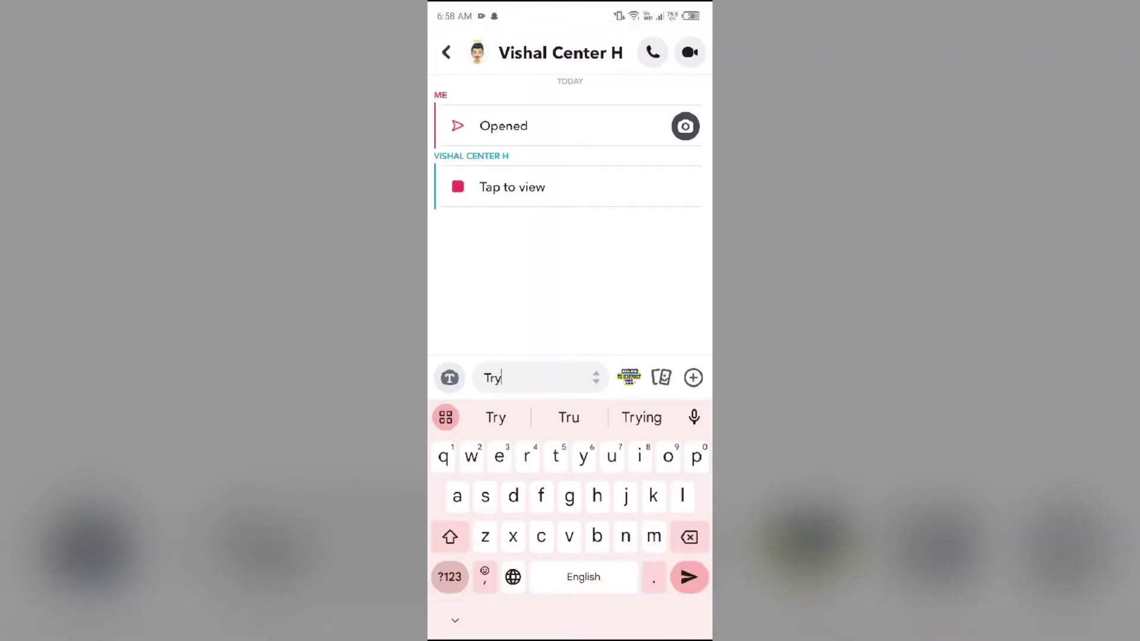
key(BackSpace)
text(y)
key(super)
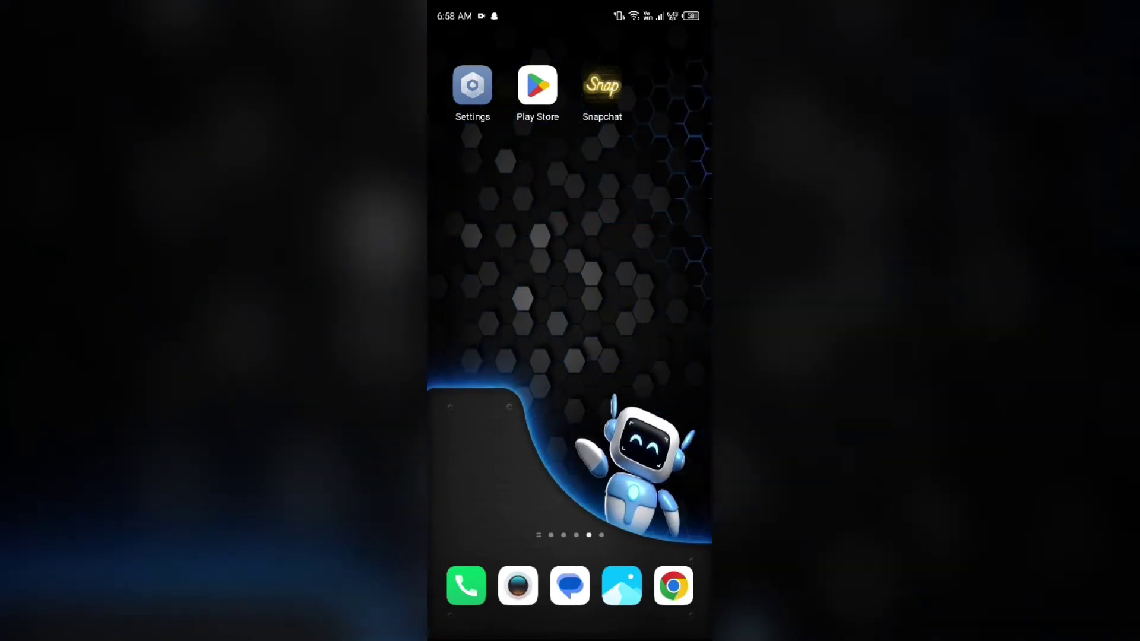
Search Google for 'speed test' in Chrome, run the internet speed test, and return home.
click(673, 586)
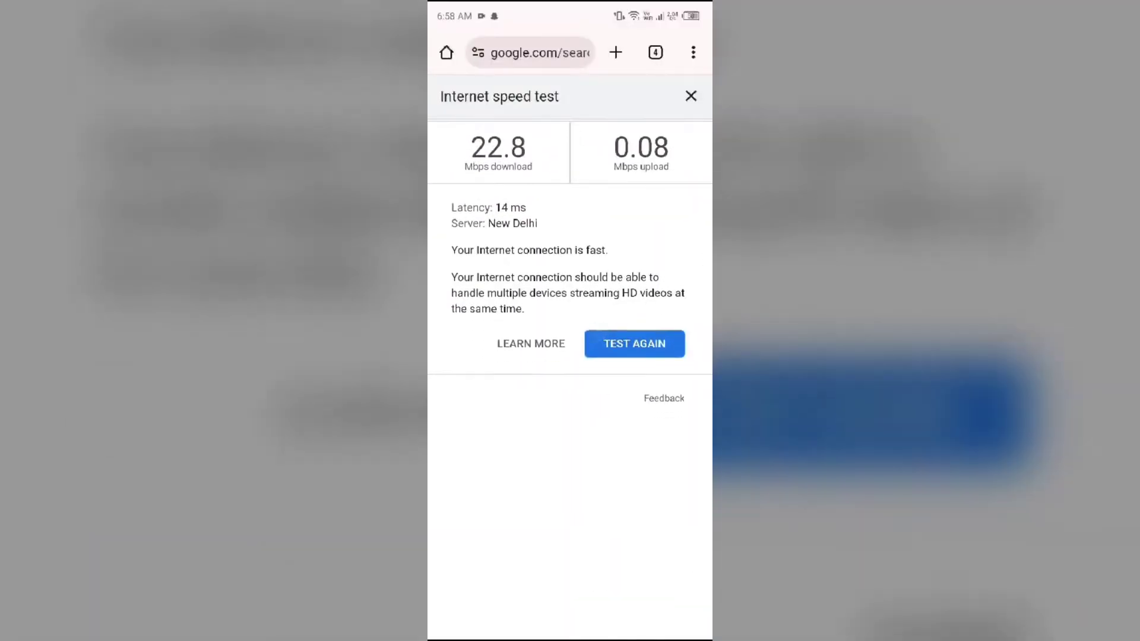
click(446, 53)
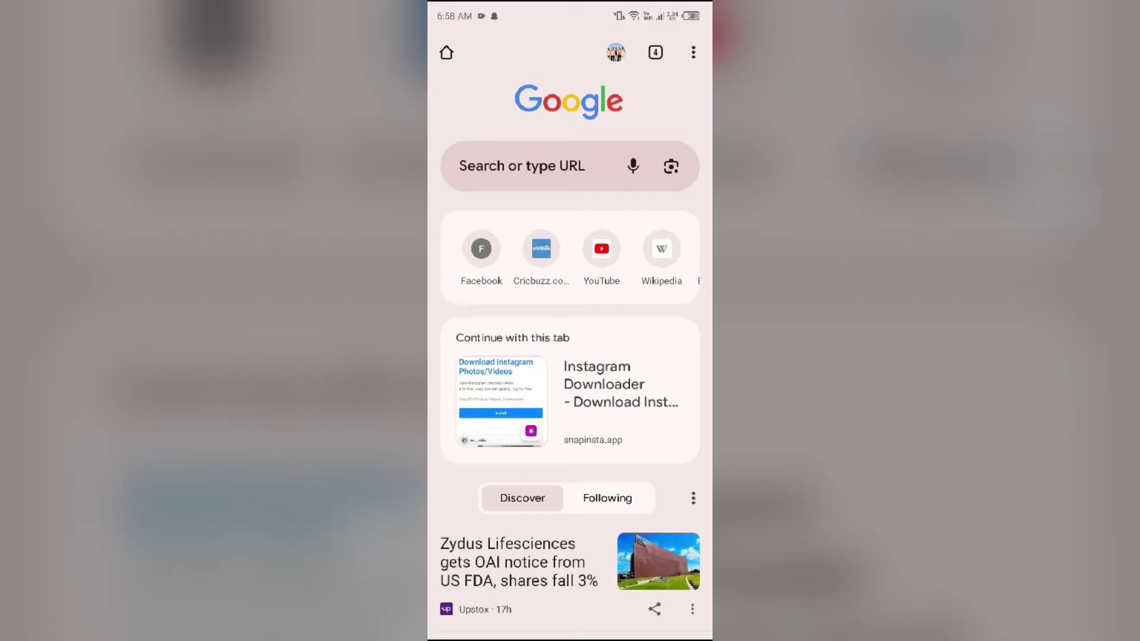
click(521, 166)
click(491, 95)
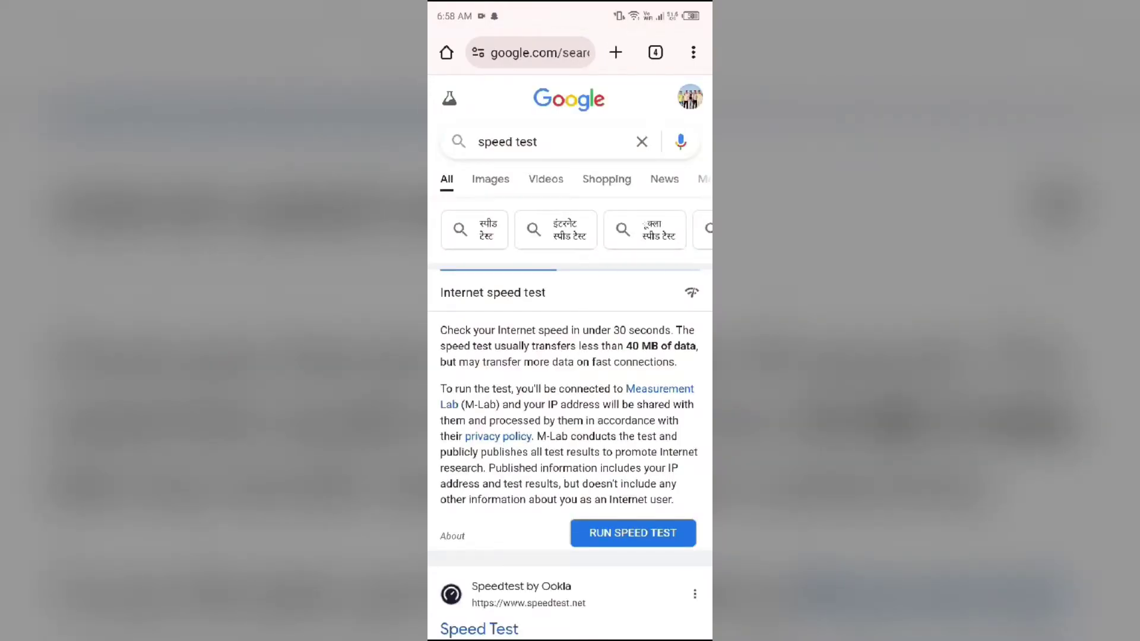
click(644, 536)
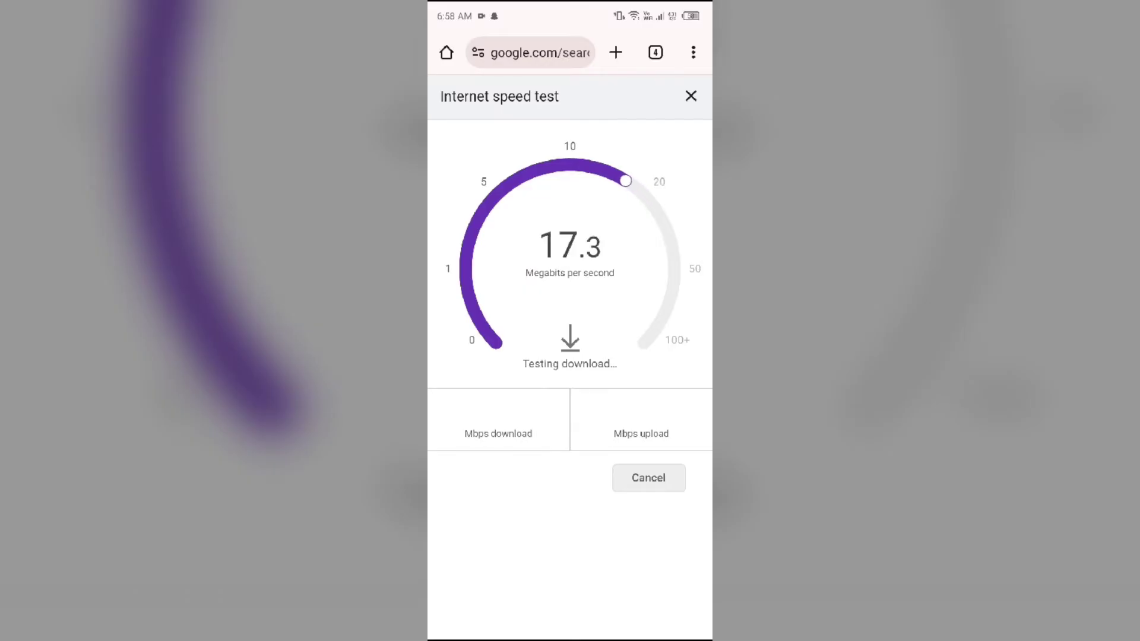
drag(570, 632, 607, 415)
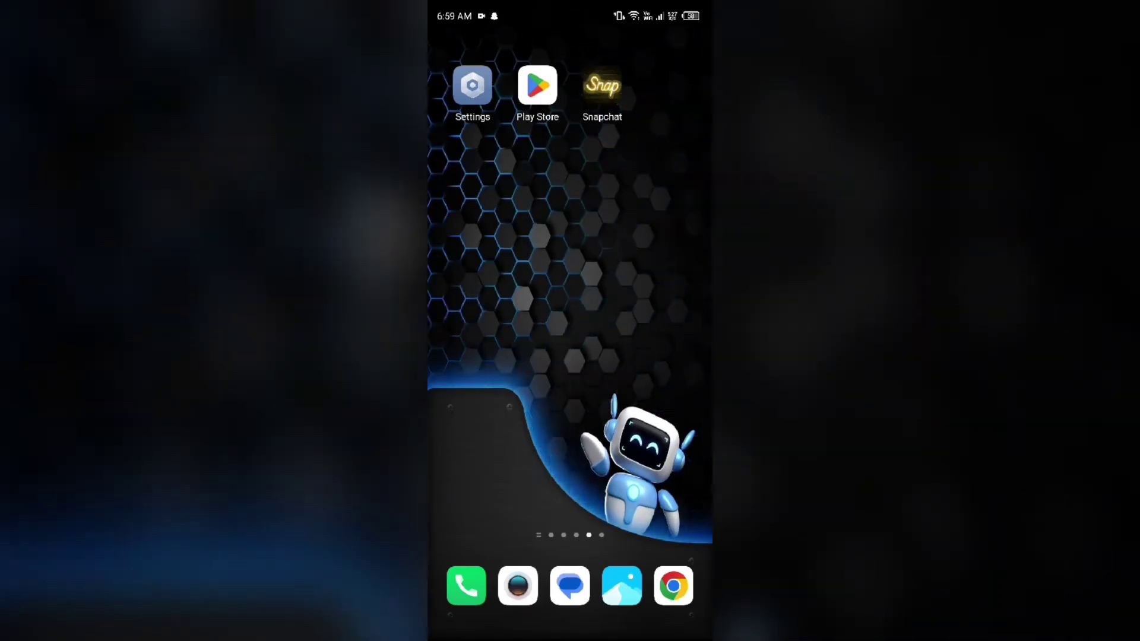
Search the Play Store for 'snapchat' and confirm its listing shows no pending update.
click(537, 85)
mouse_move(710, 178)
mouse_down()
mouse_move(686, 168)
mouse_move(693, 148)
mouse_move(683, 178)
mouse_up()
click(534, 51)
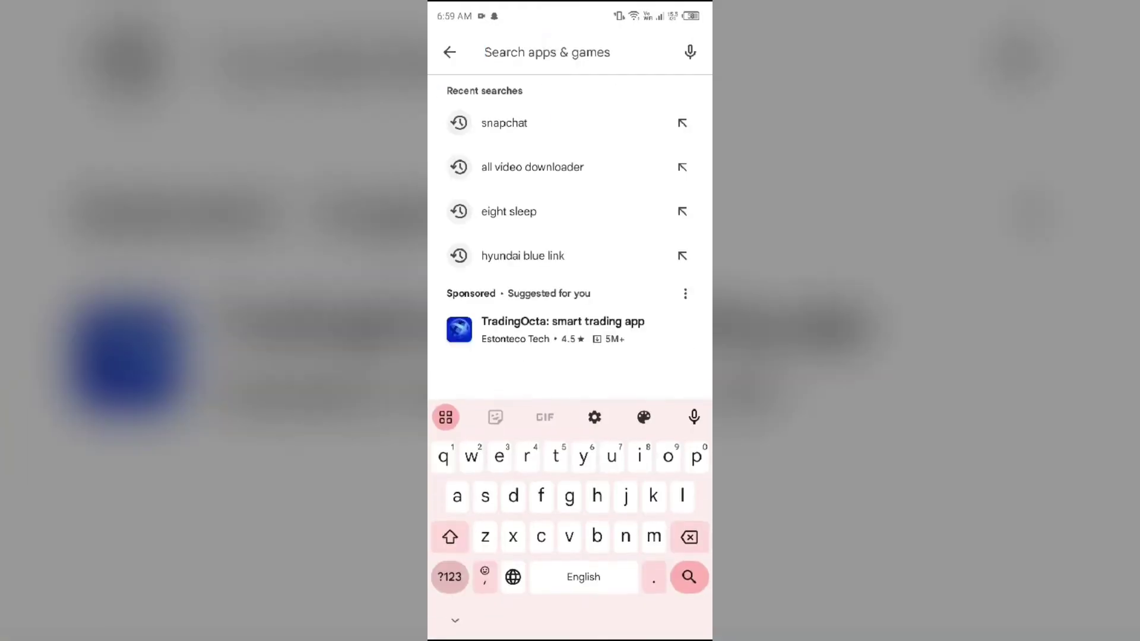
click(522, 122)
click(545, 255)
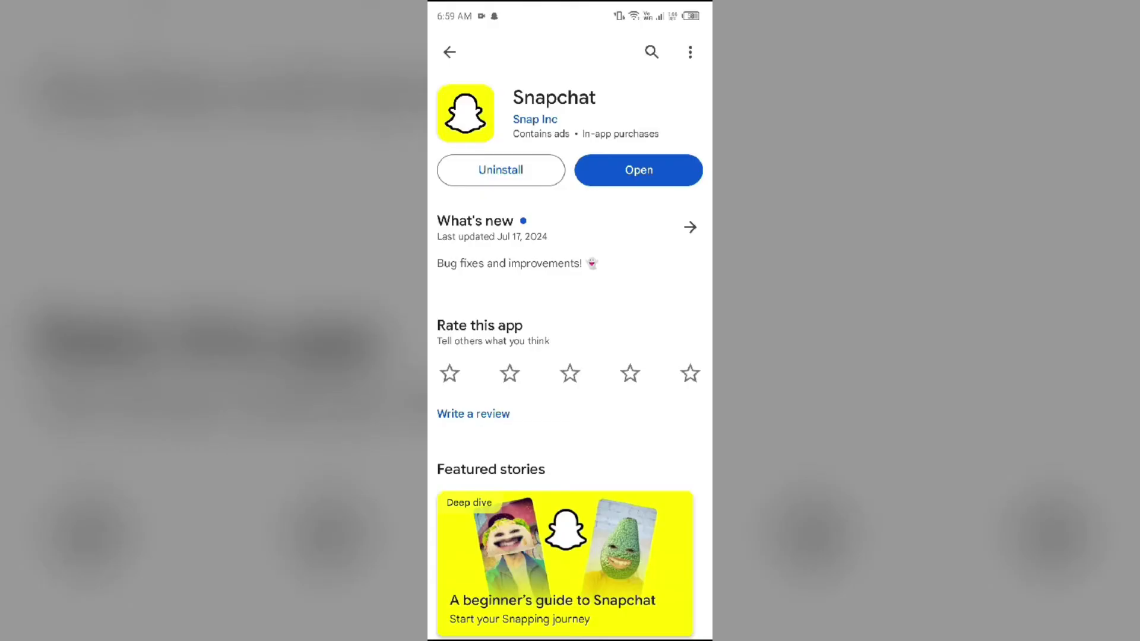
drag(600, 632, 570, 415)
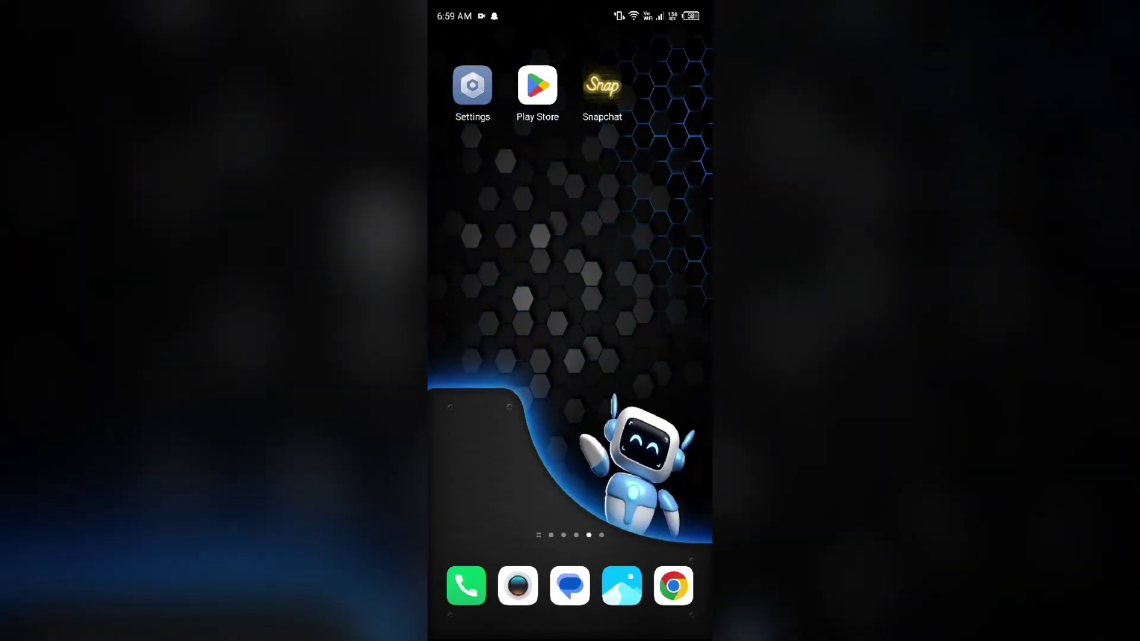
Clear Snapchat's 127 MB cache via App Management > Snapchat > Storage & cache.
drag(473, 85, 486, 118)
scroll(570, 356, down, 10)
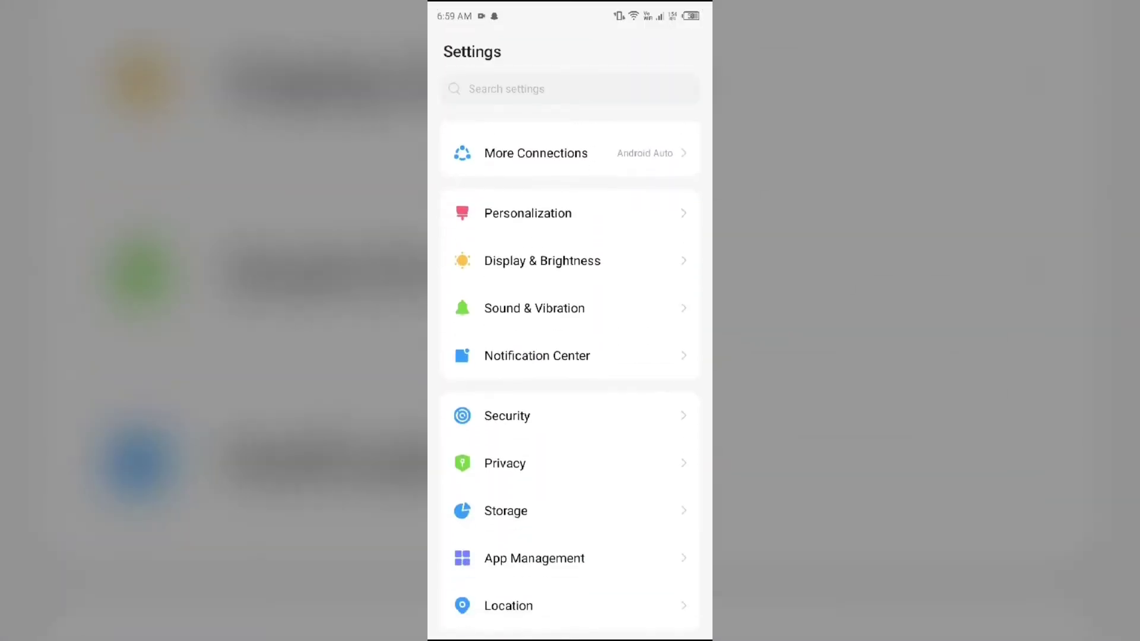
click(645, 232)
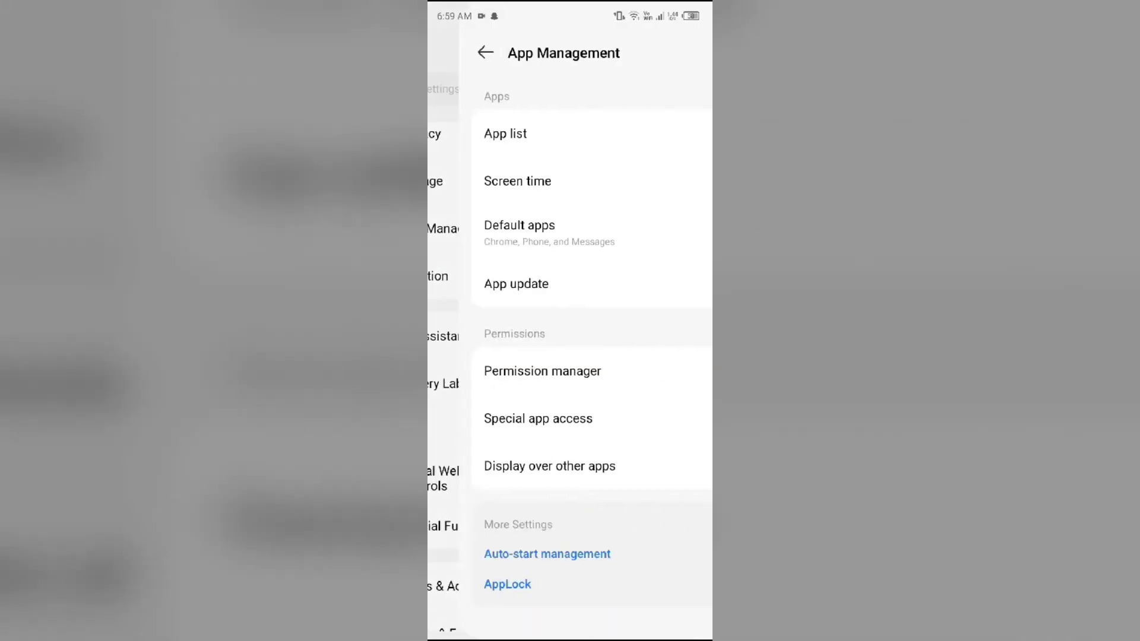
click(607, 125)
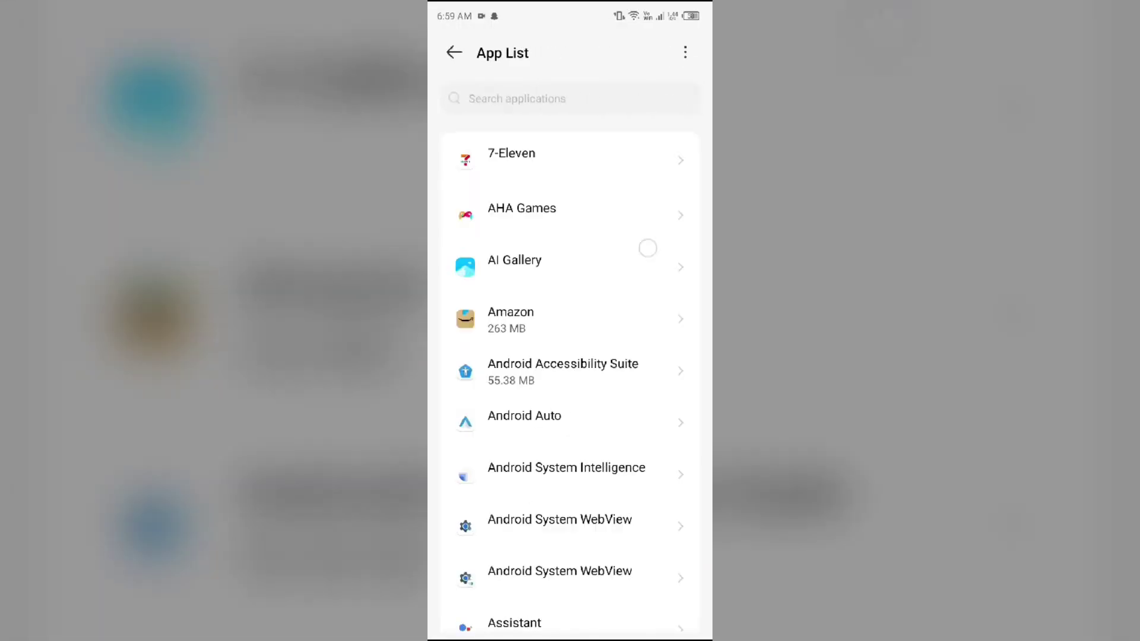
scroll(649, 247, down, 10)
scroll(596, 288, down, 15)
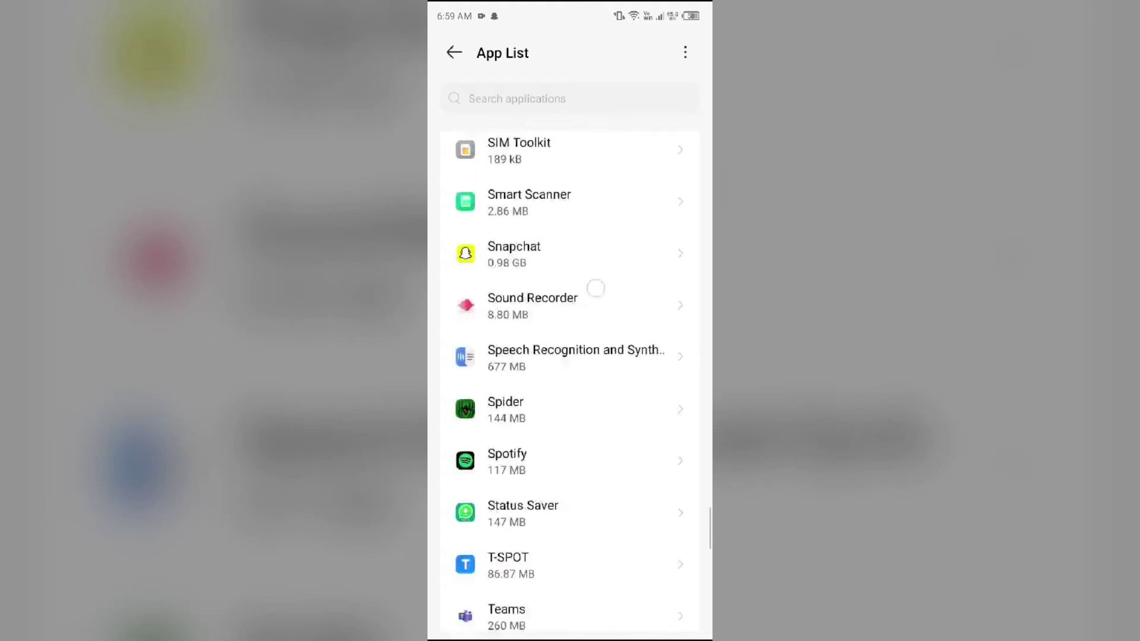
click(534, 253)
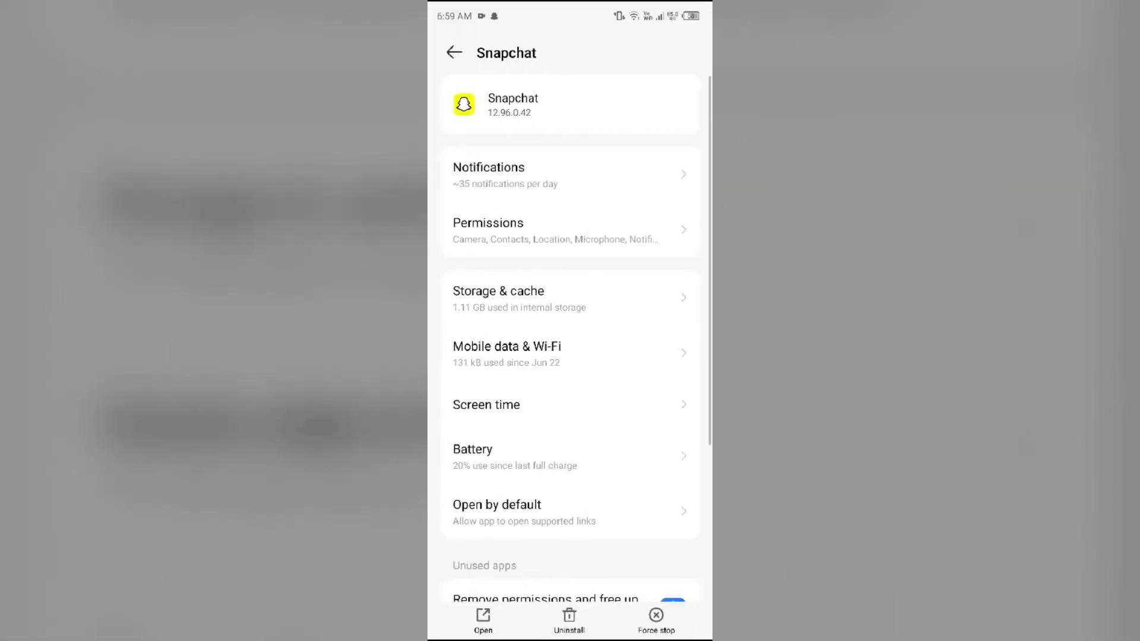
click(601, 314)
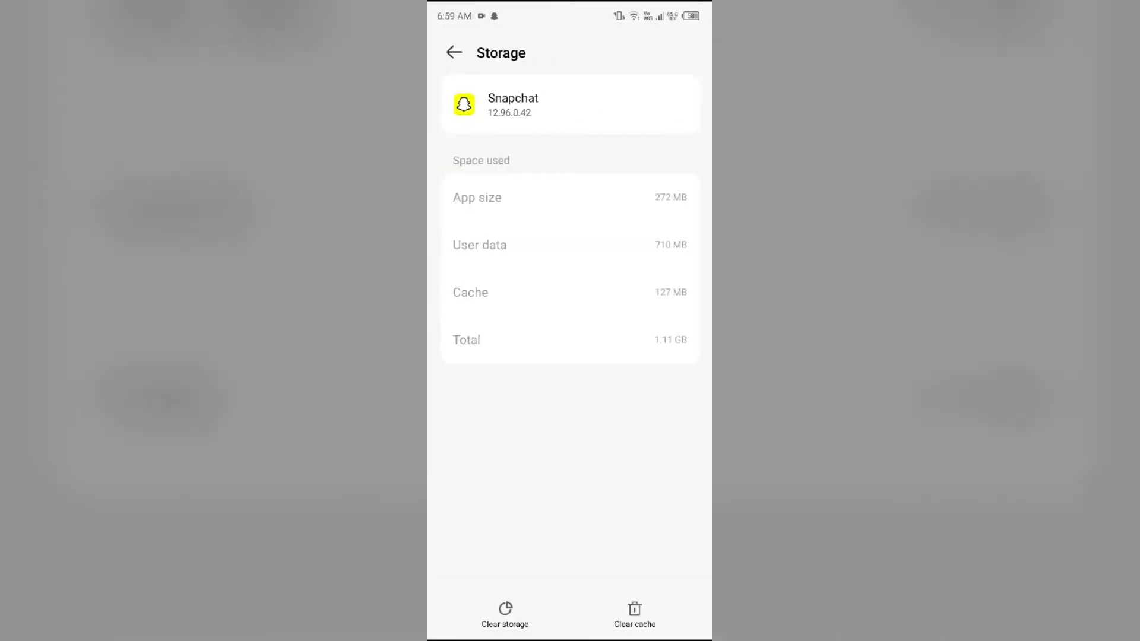
click(634, 613)
drag(569, 635, 580, 504)
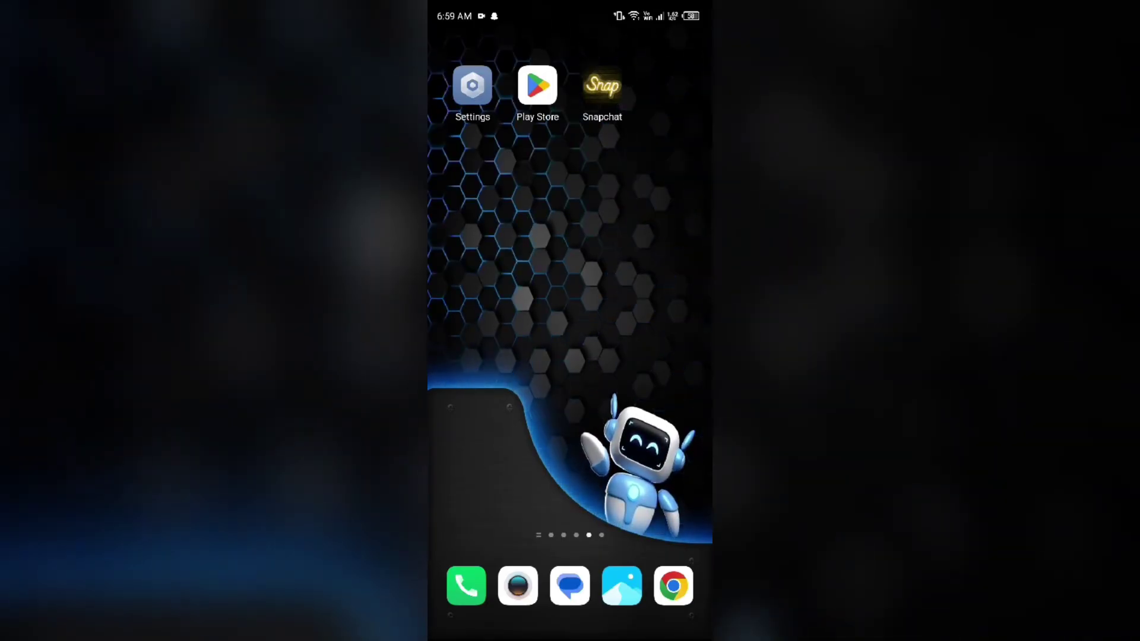
Launch Snapchat, go from the profile page to Settings, and scroll to the Bitmoji entry.
click(602, 85)
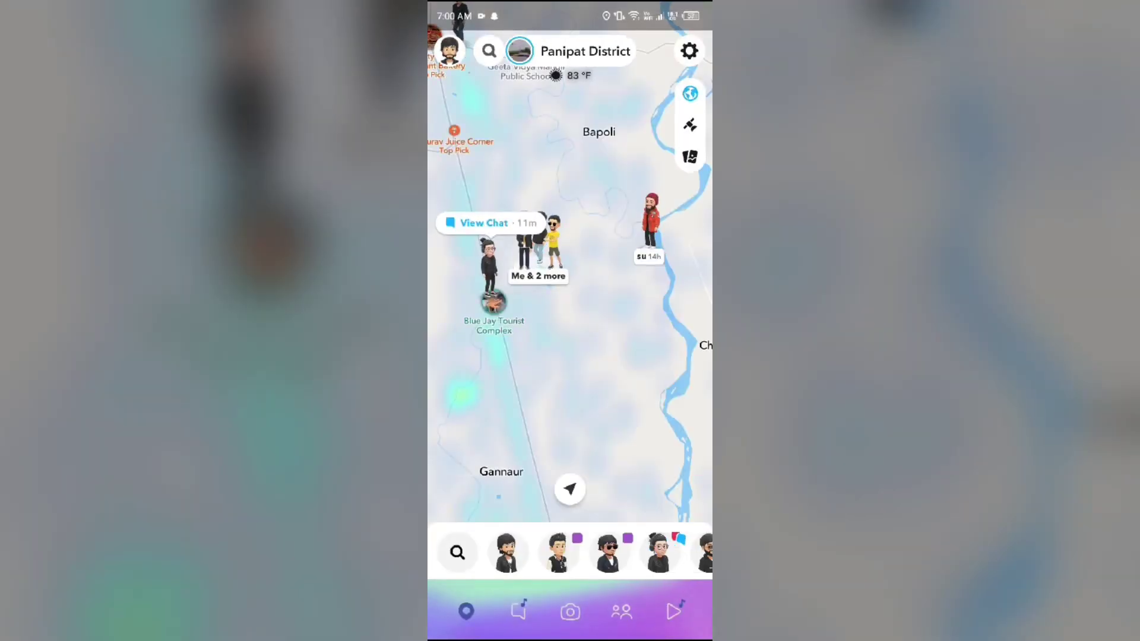
click(449, 50)
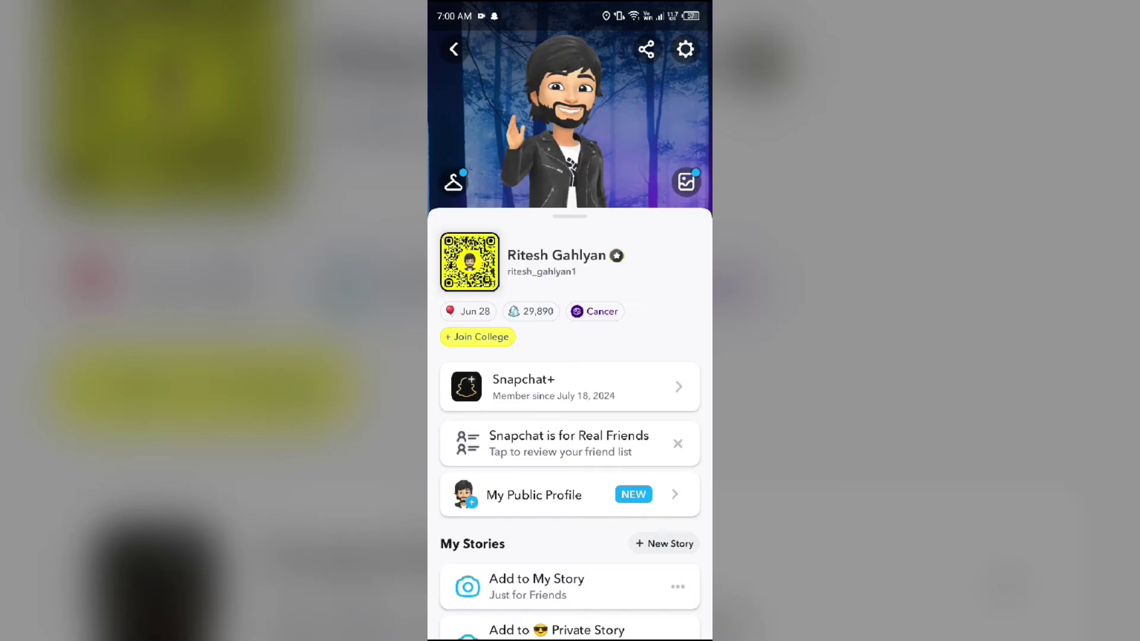
click(685, 50)
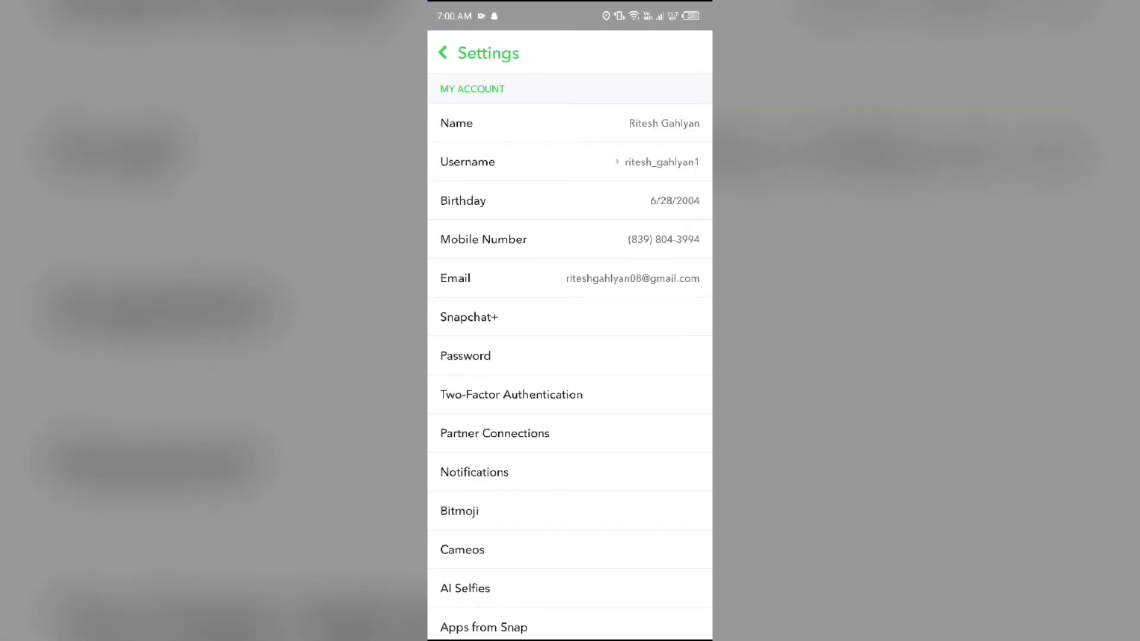
drag(579, 469, 600, 185)
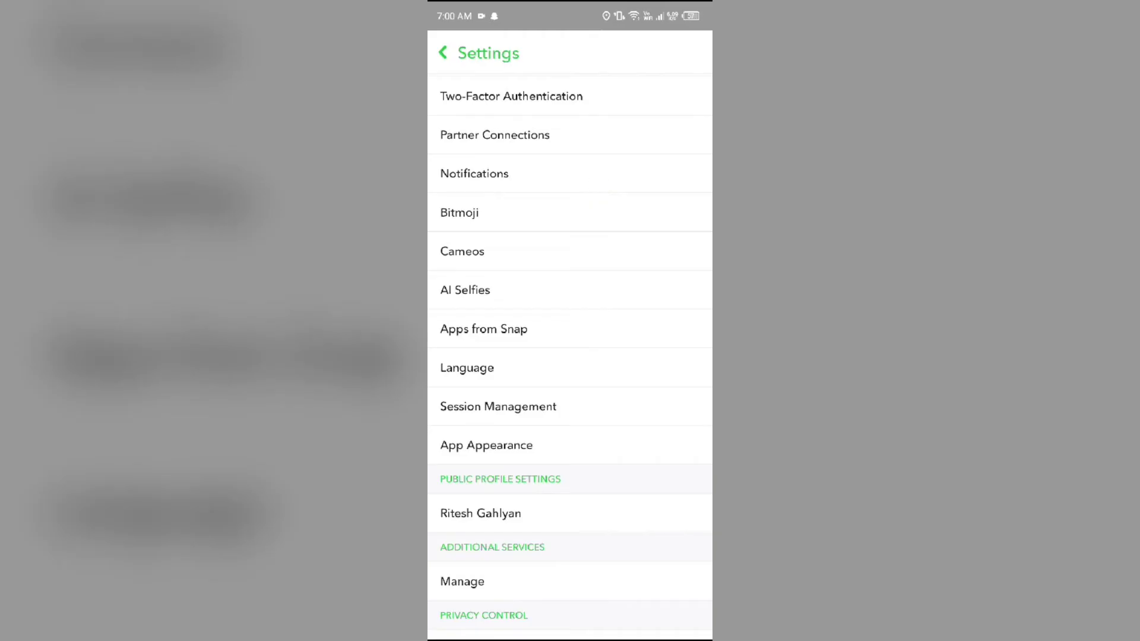
Unlink My Bitmoji and confirm Remove, then choose Create My Avatar > Create New.
click(529, 220)
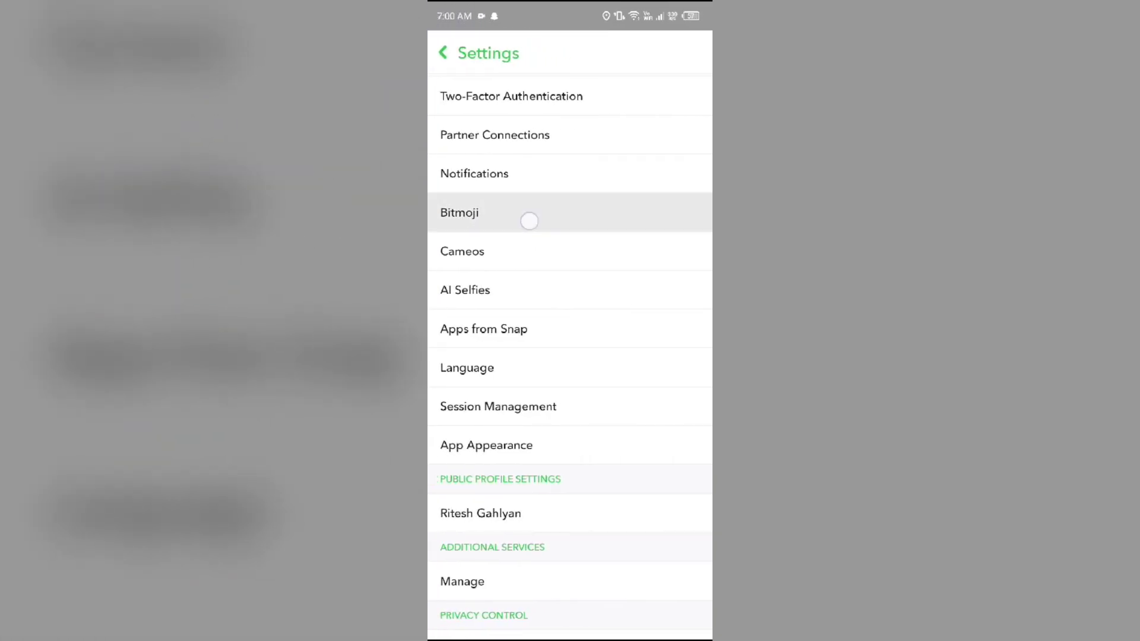
click(506, 211)
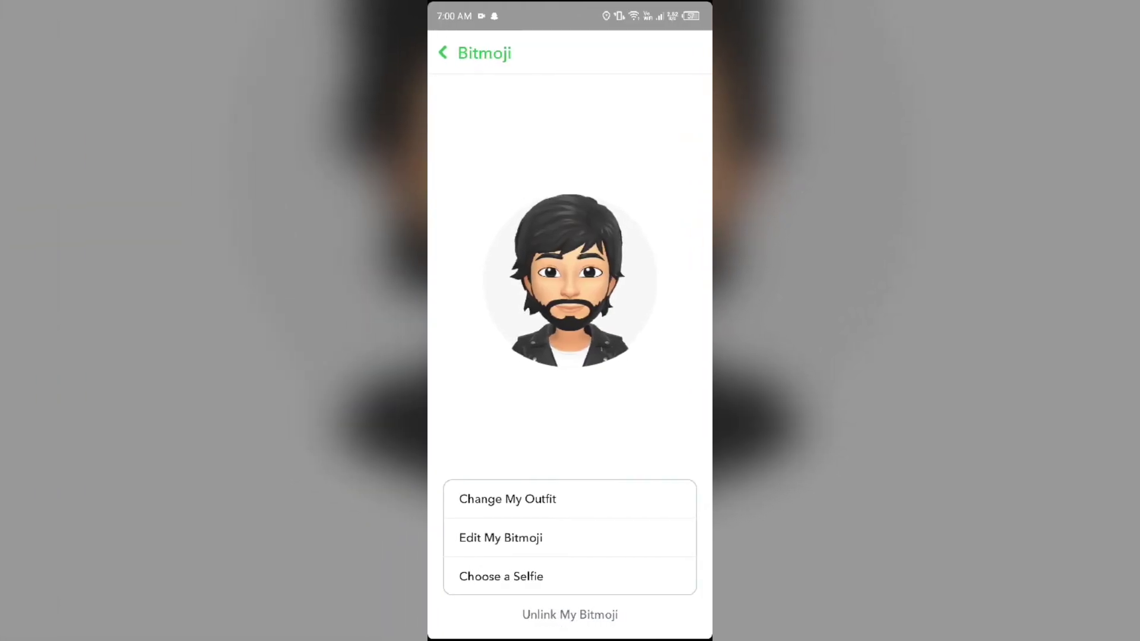
click(583, 614)
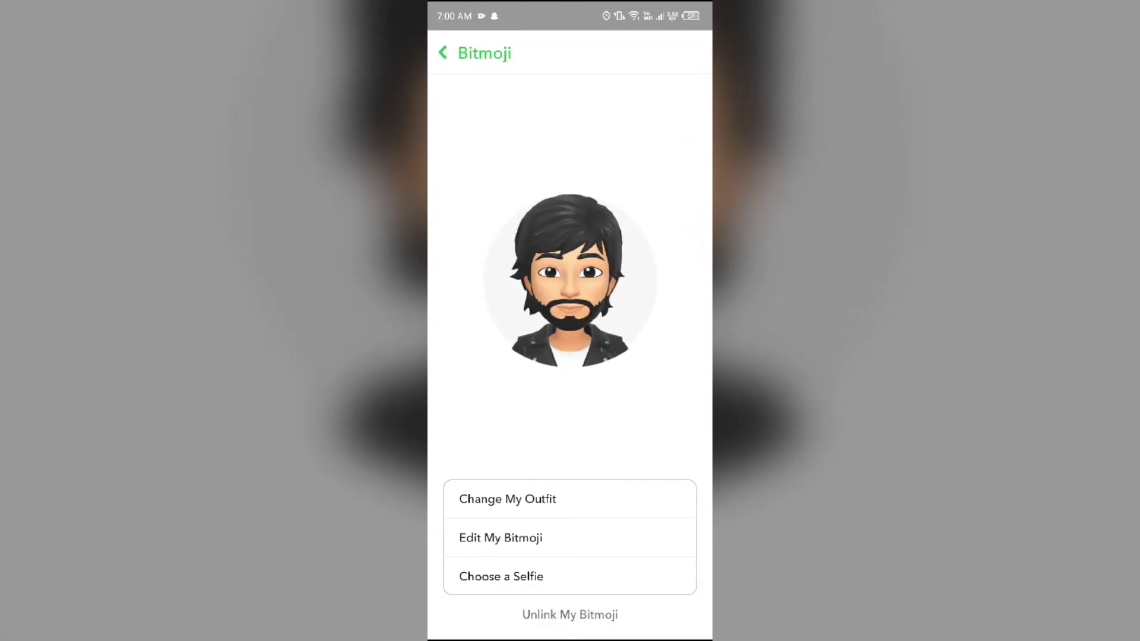
click(572, 621)
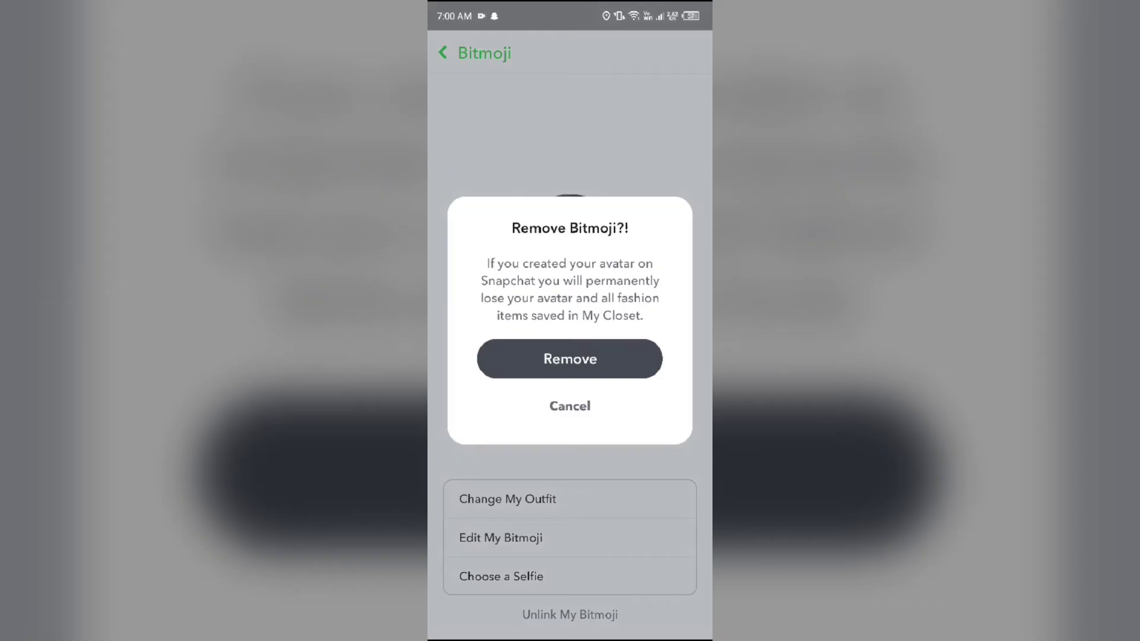
click(580, 356)
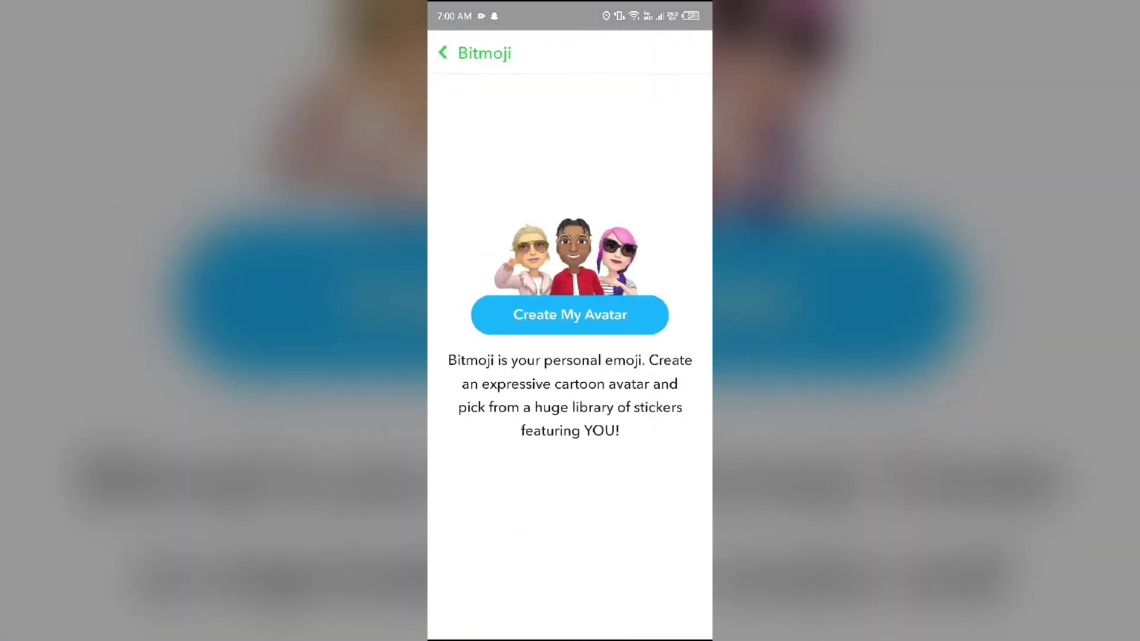
click(569, 315)
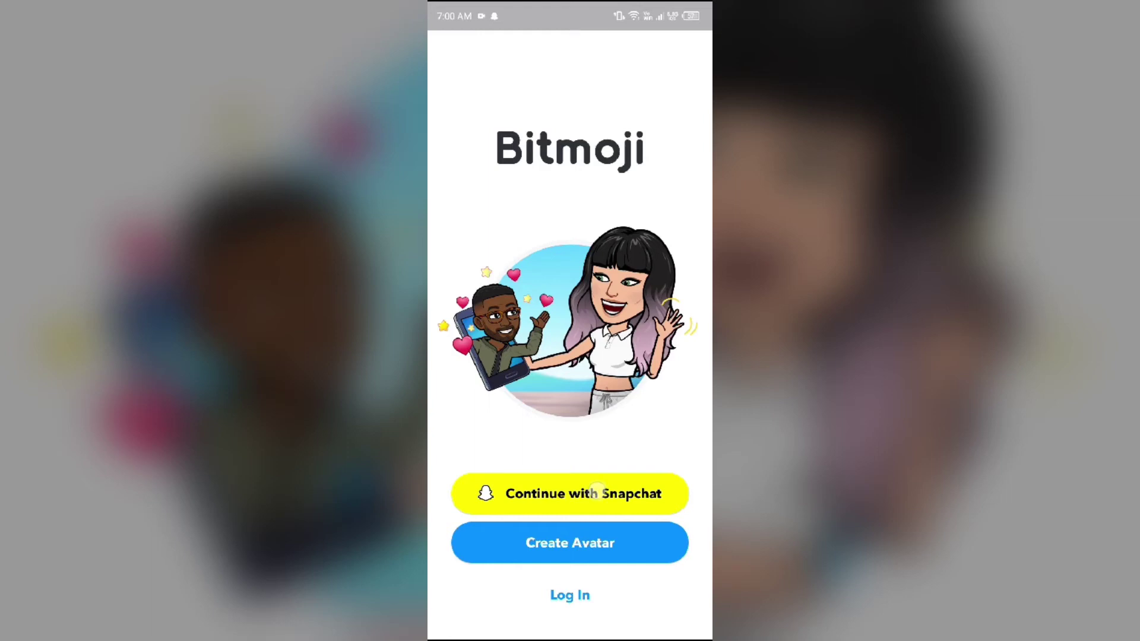
Continue with Snapchat, confirm Create Bitmoji, pick a starting avatar, and keep Use Camera.
click(598, 491)
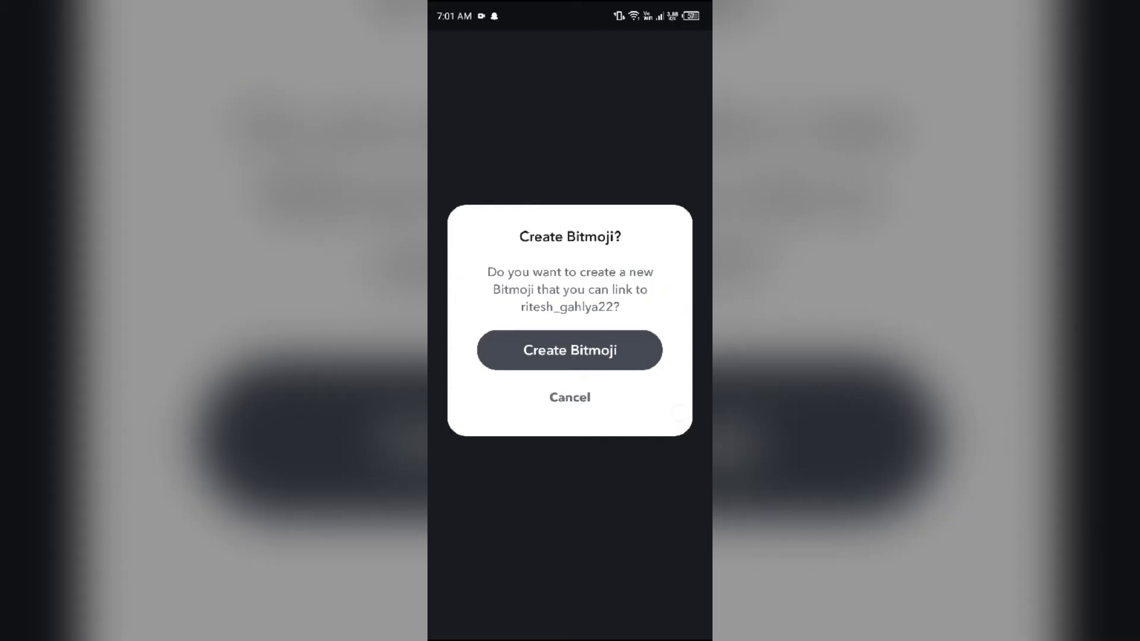
click(569, 350)
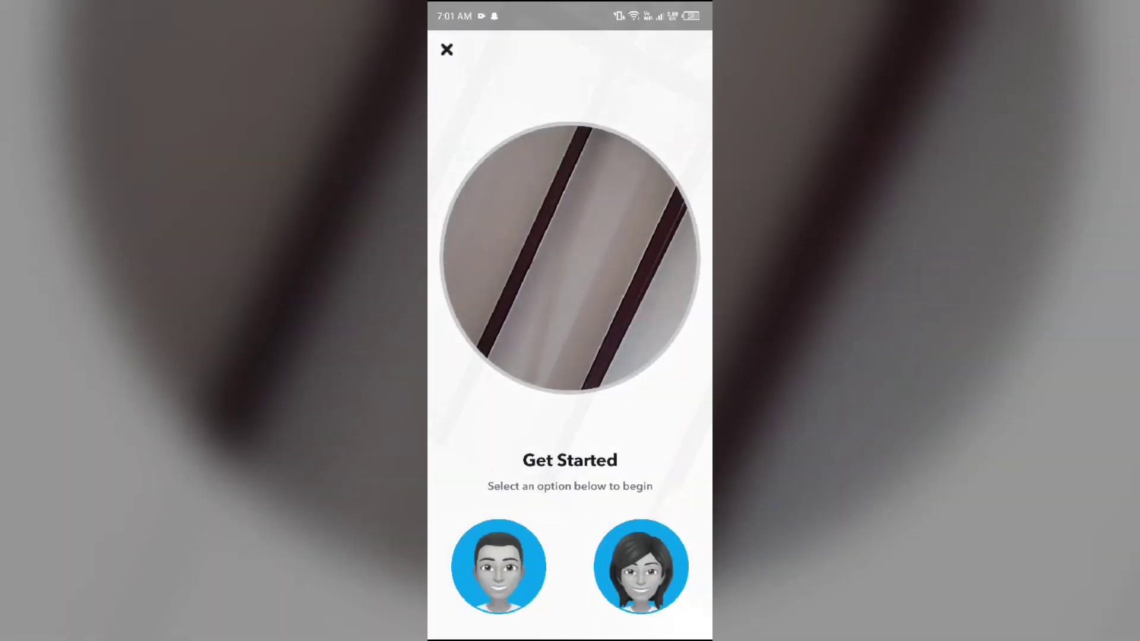
click(498, 566)
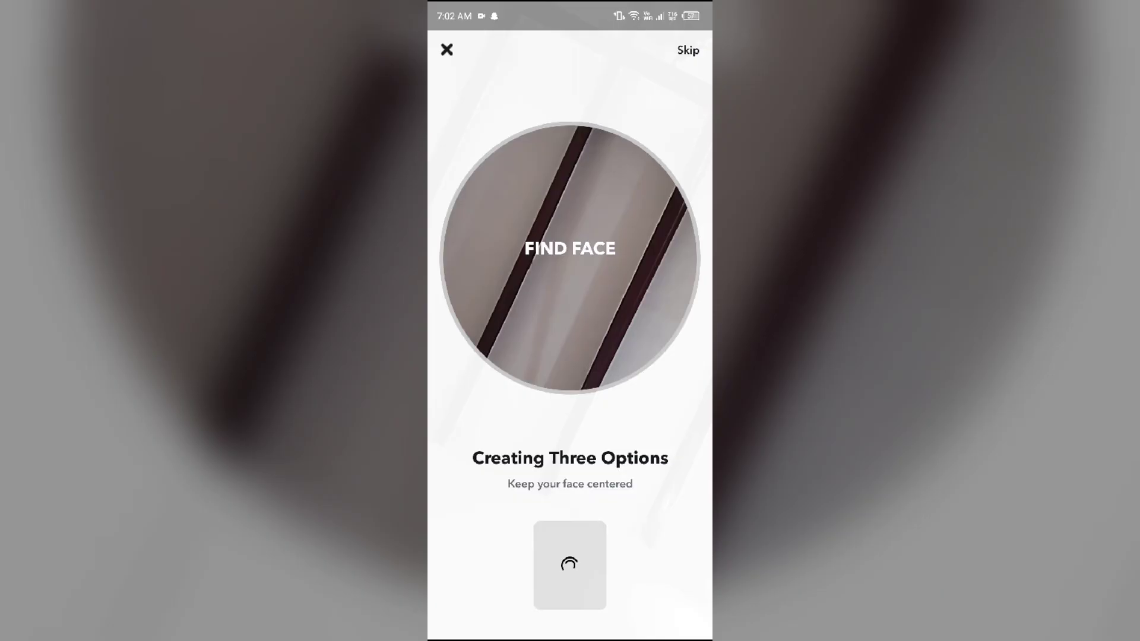
click(688, 50)
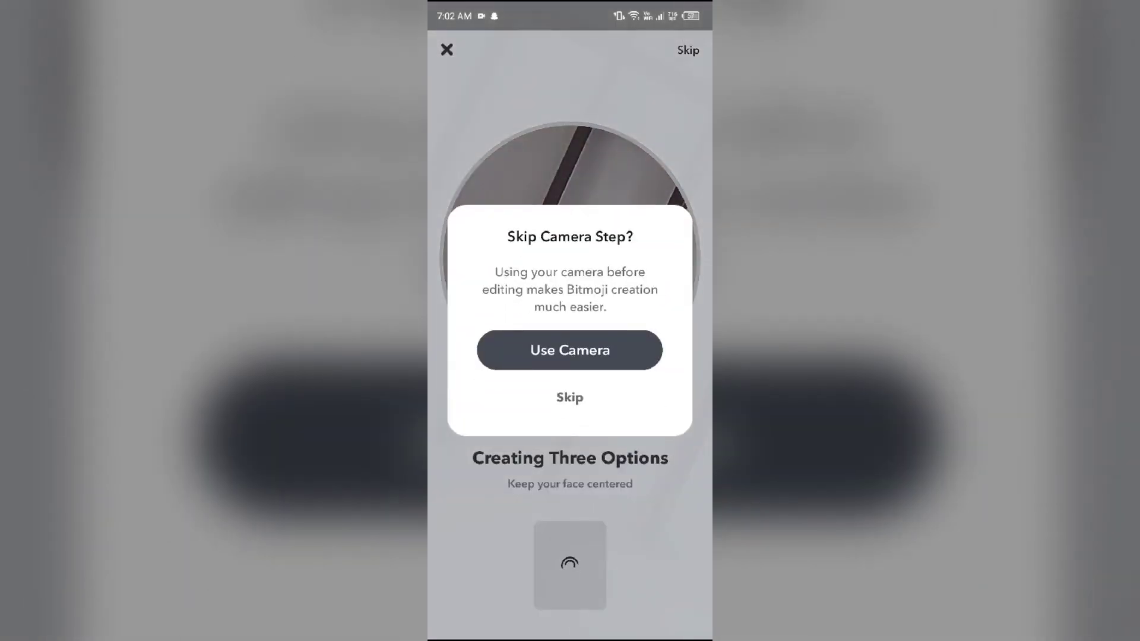
click(569, 350)
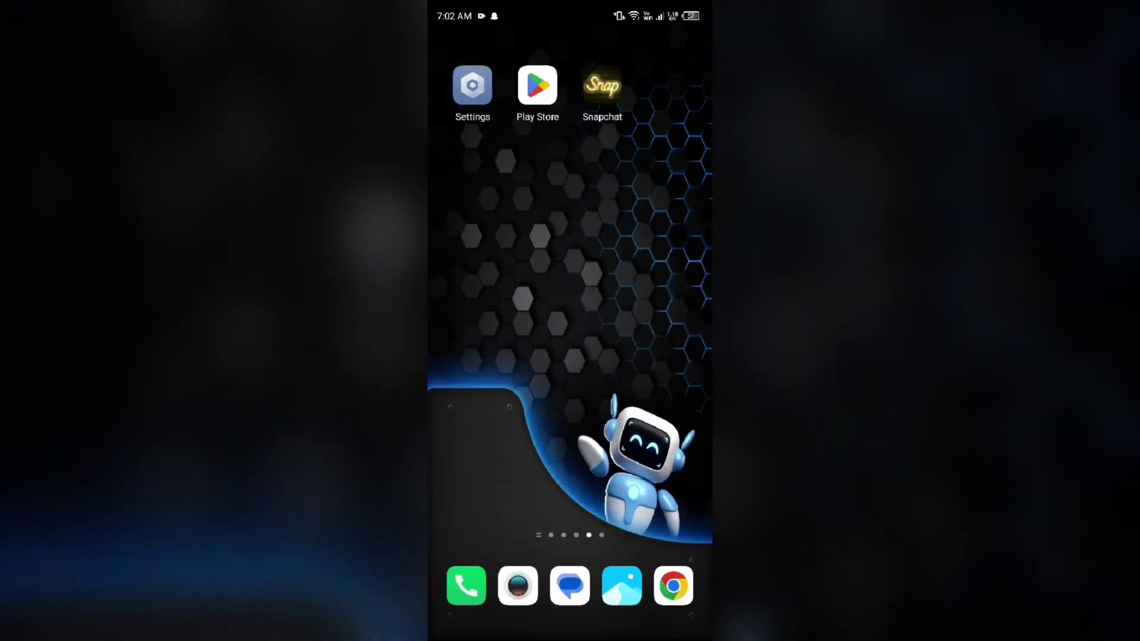
Uninstall Snapchat from its Play Store page.
click(534, 104)
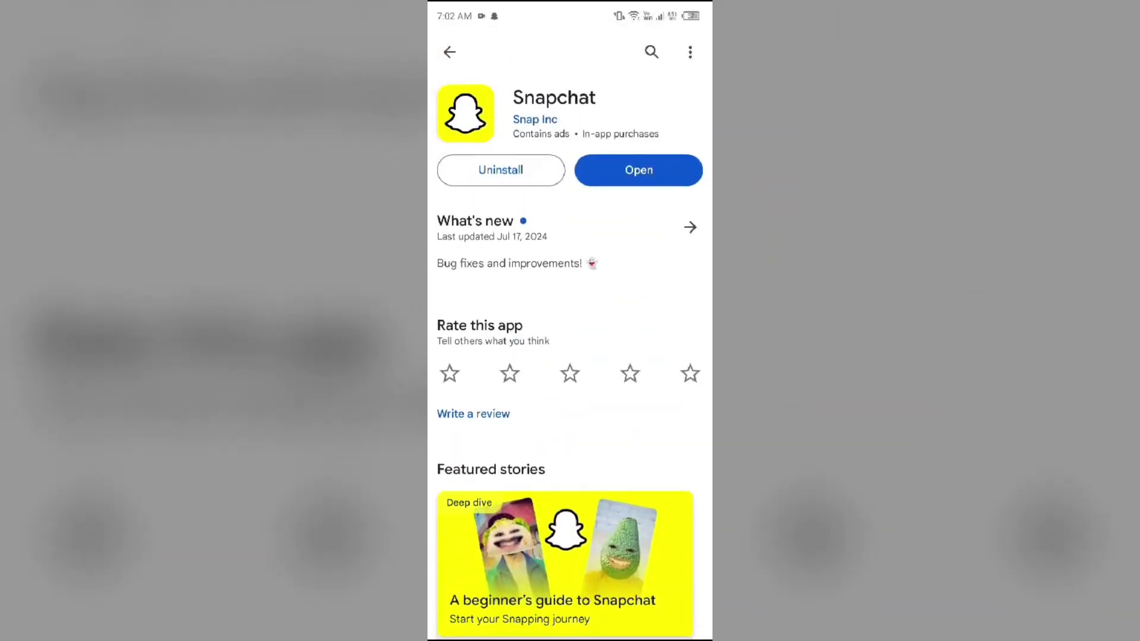
click(520, 169)
click(650, 358)
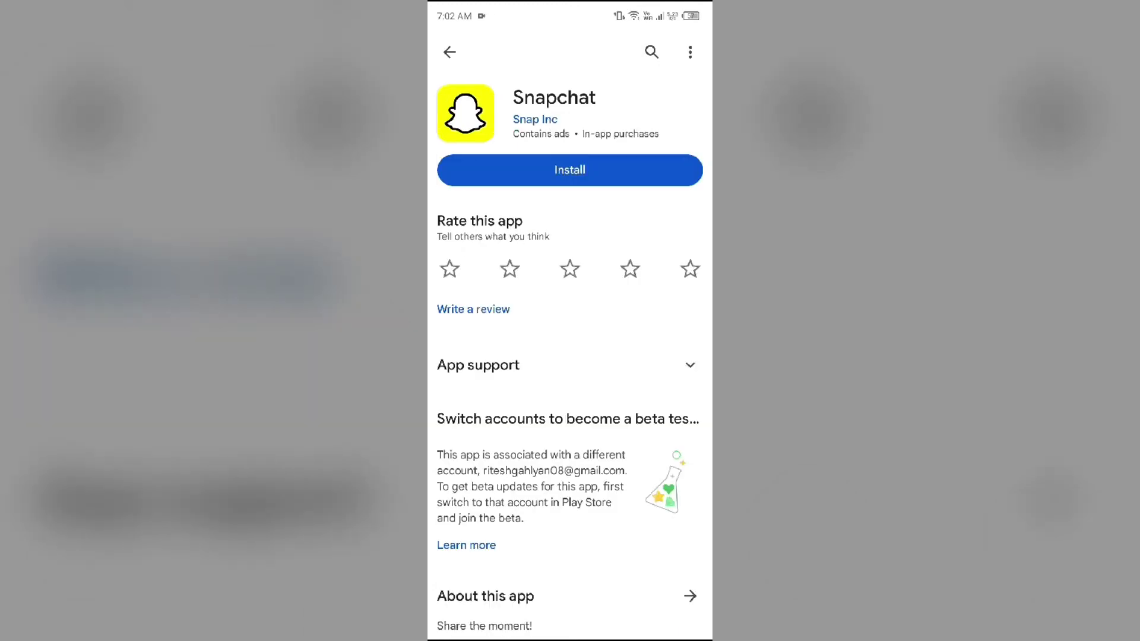
Start reinstalling Snapchat, then dismiss the recent apps to return home.
click(570, 170)
drag(570, 638, 570, 415)
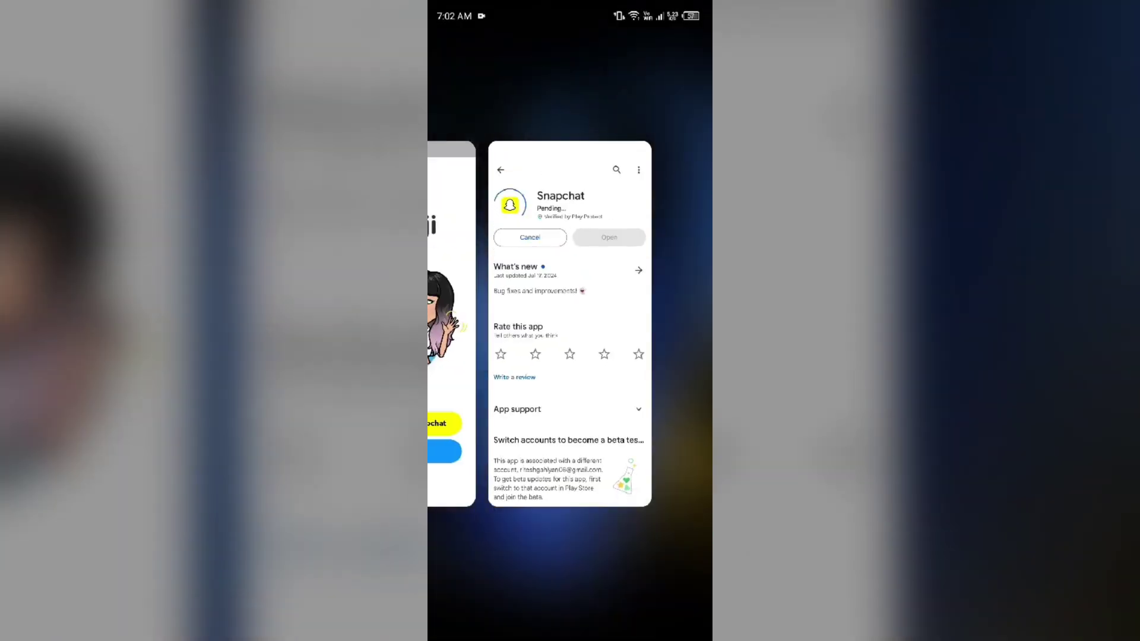
click(700, 478)
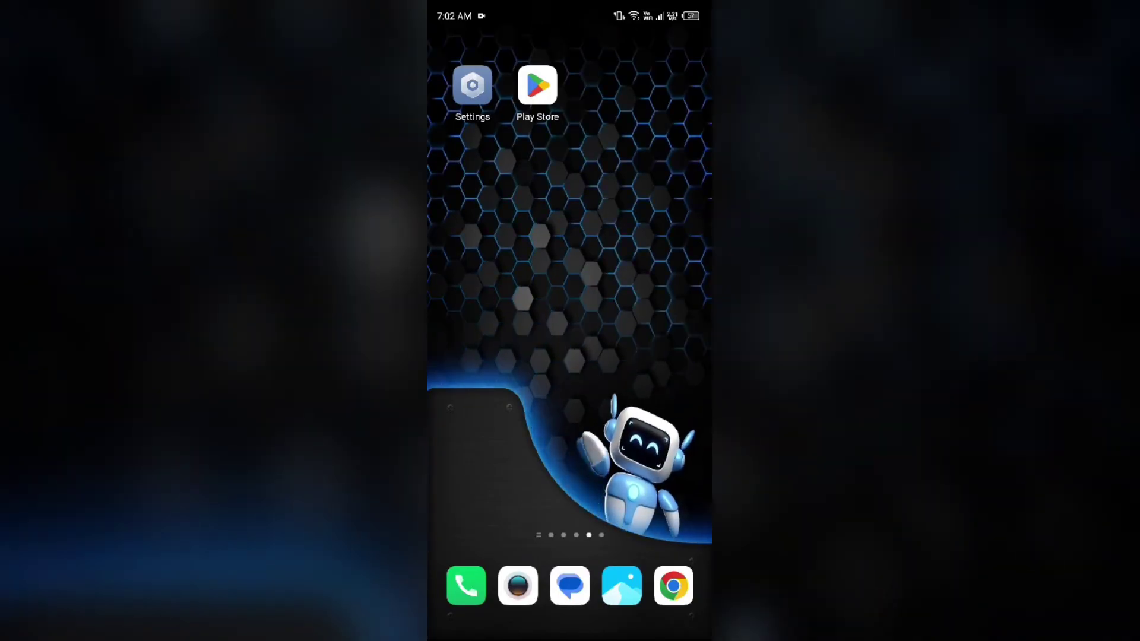
Compose a Gmail message to the Snapchat support address suggested from 'su' and send it.
drag(504, 297, 652, 297)
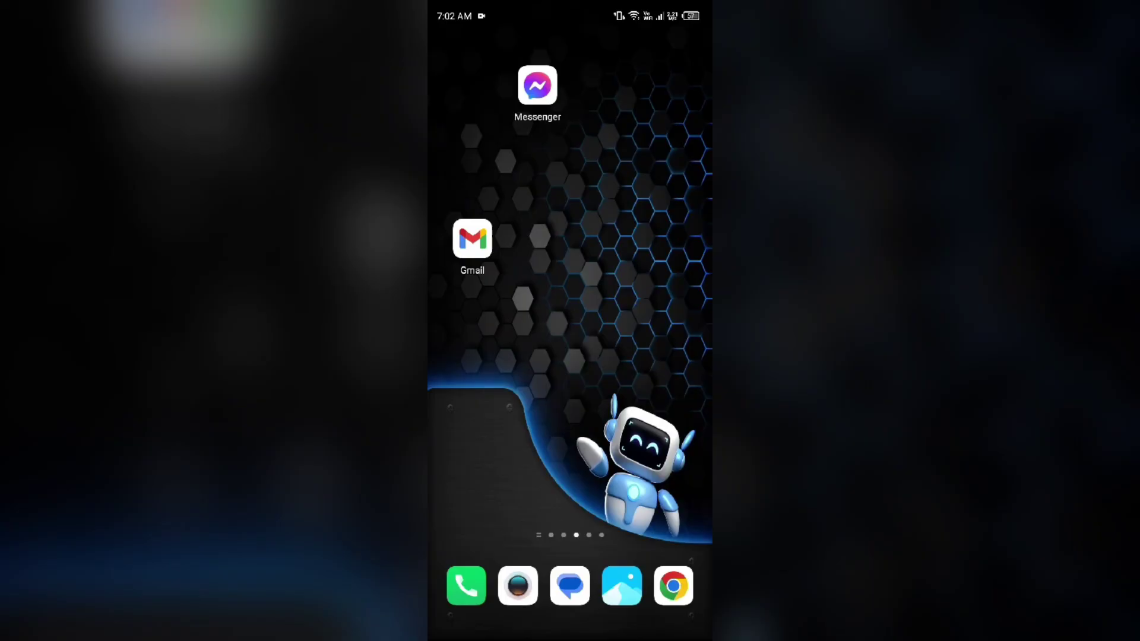
click(477, 243)
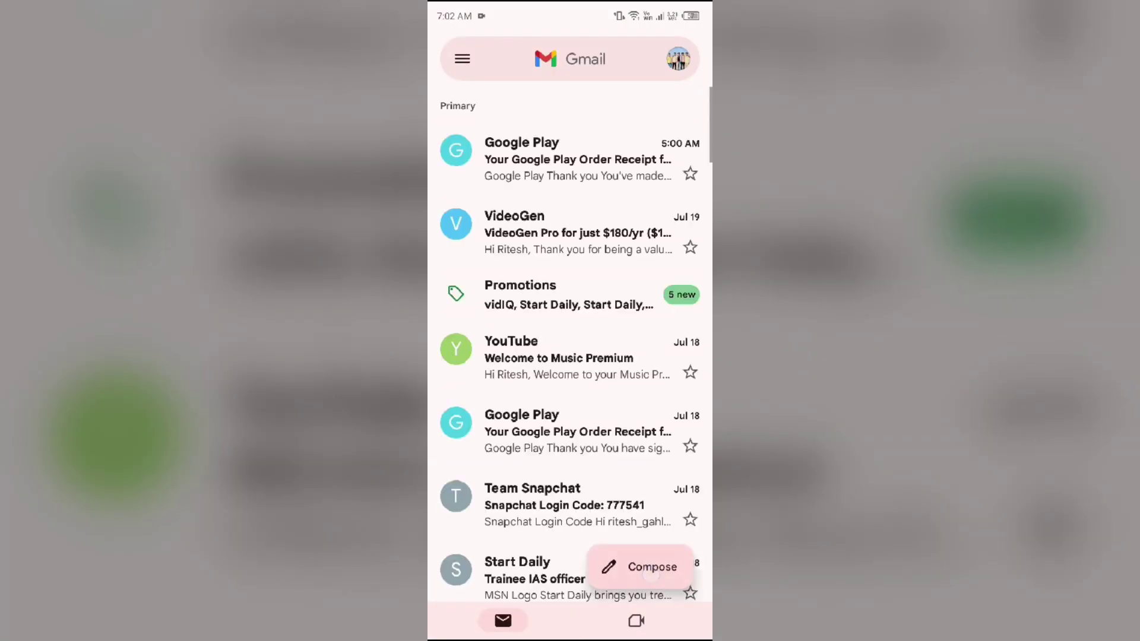
click(651, 570)
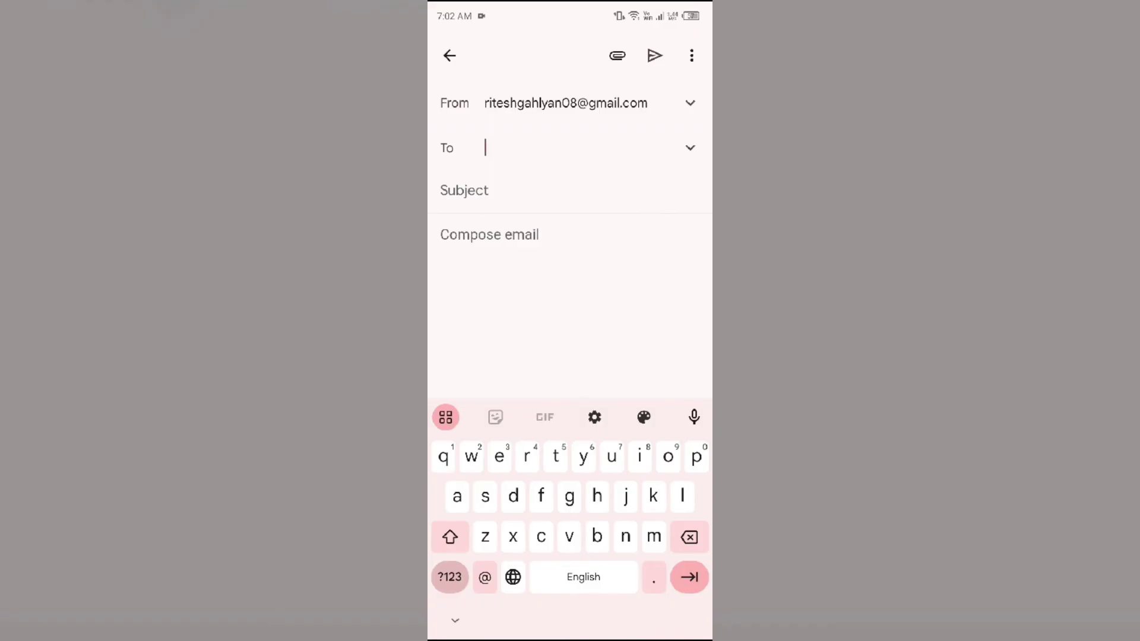
text(sup)
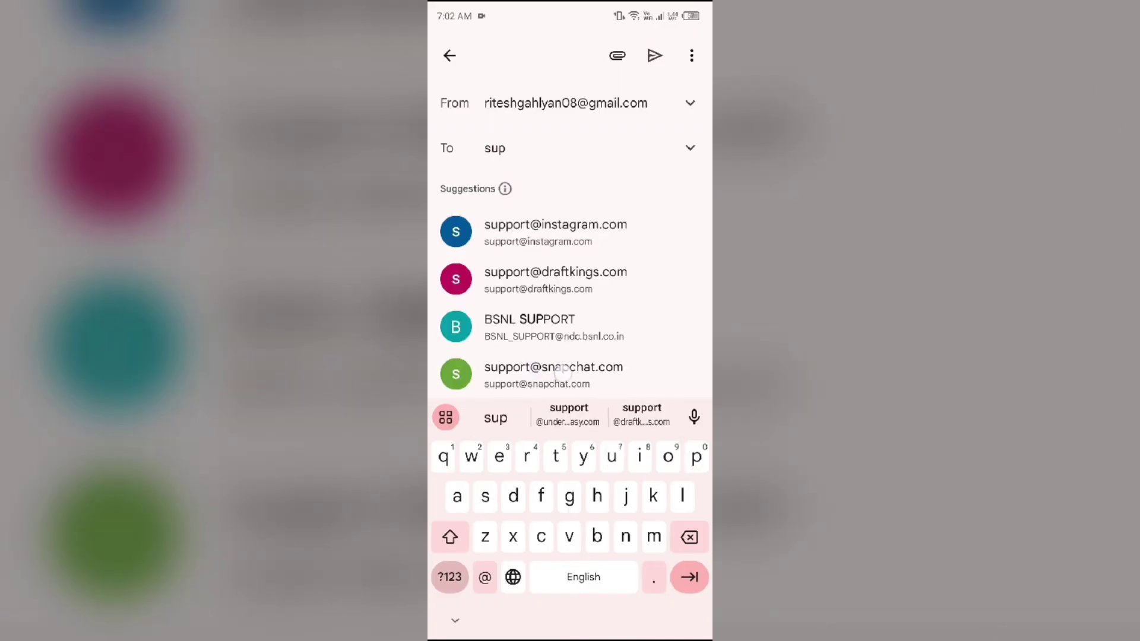
drag(562, 372, 565, 190)
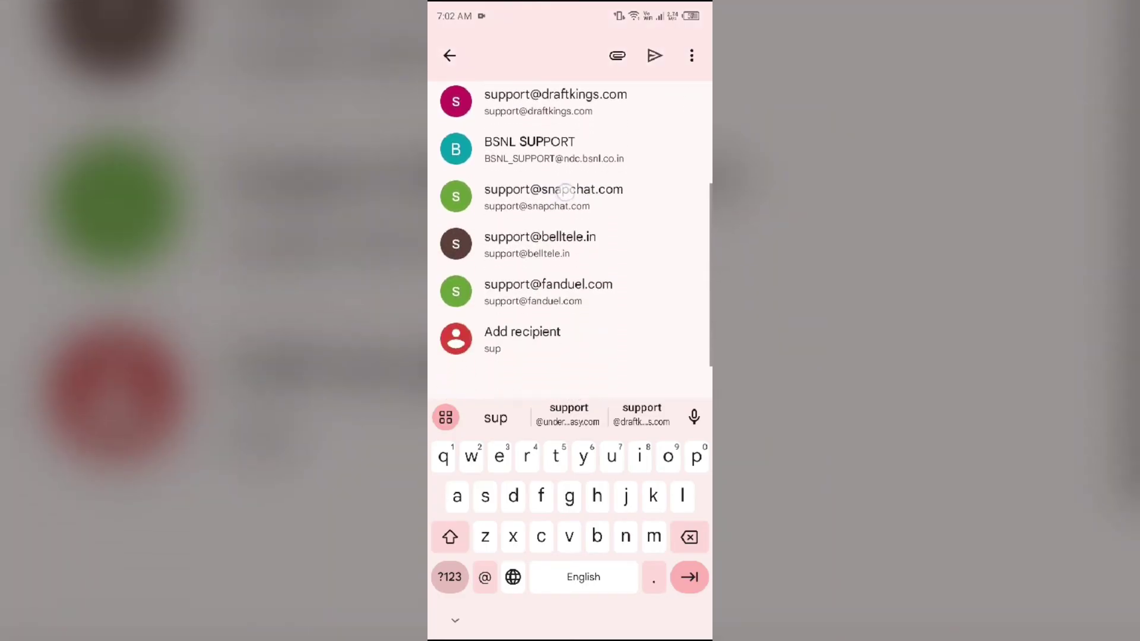
click(565, 190)
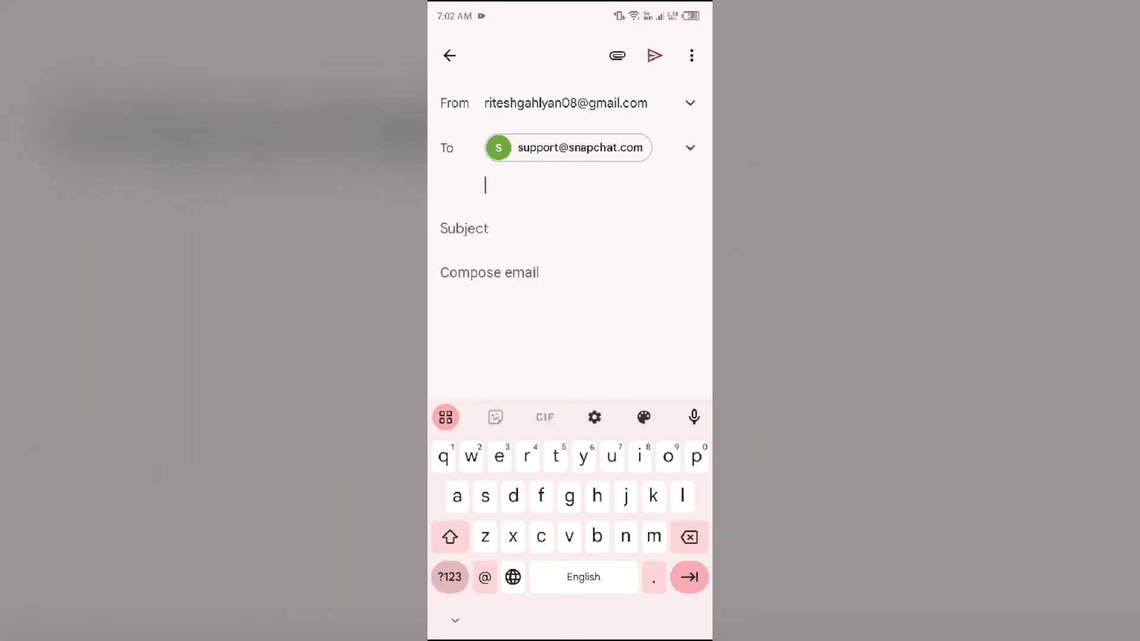
click(595, 224)
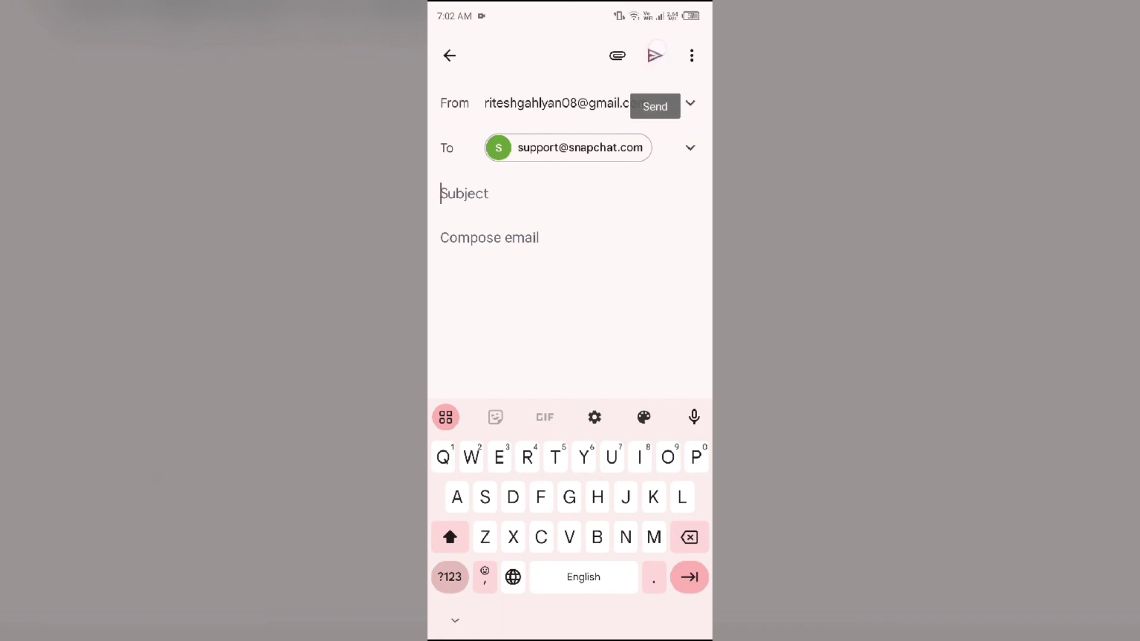
click(653, 56)
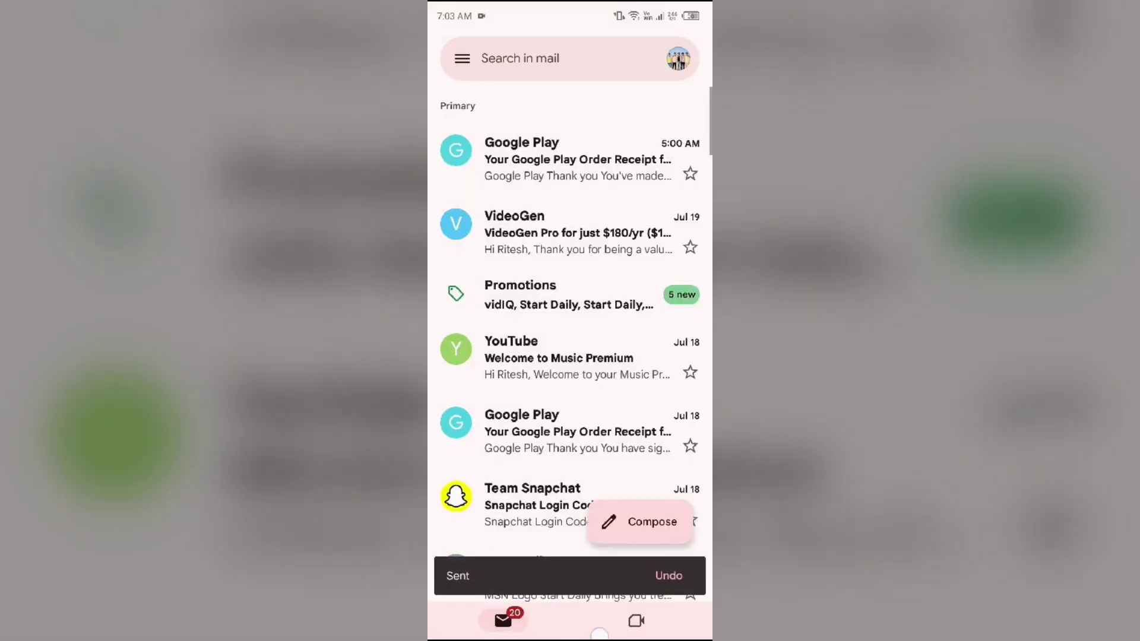
Exit Gmail and go to the home screen page with the Settings and Play Store icons.
drag(600, 634, 600, 415)
drag(653, 297, 475, 297)
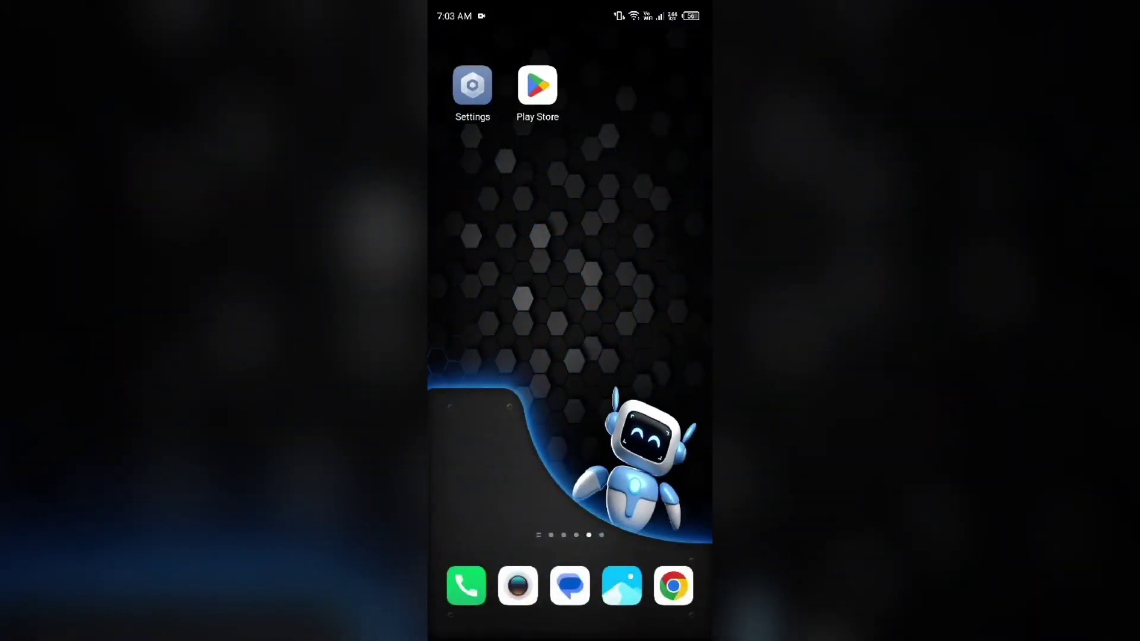